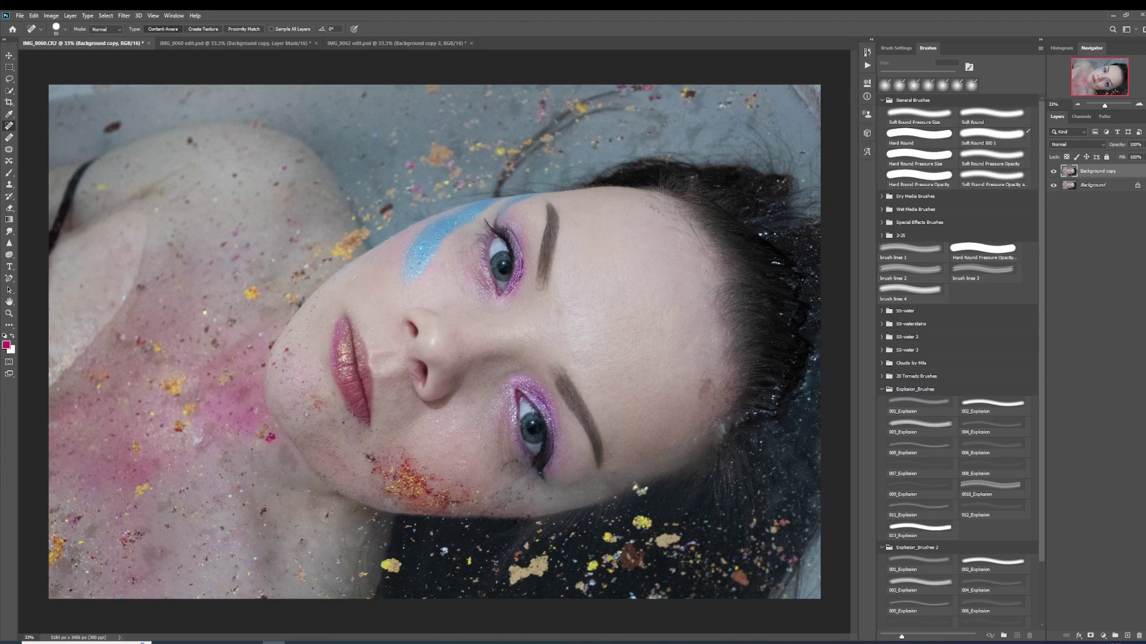
- Remove the small blemishes on the cheeks, nose, chin and around the lower eye with the Spot Healing Brush
{"action": "left_click", "coordinate": [441, 429]}
{"action": "left_click", "coordinate": [413, 375]}
{"action": "left_click", "coordinate": [515, 462]}
{"action": "left_click", "coordinate": [508, 464]}
{"action": "left_click", "coordinate": [507, 466]}
{"action": "left_click", "coordinate": [518, 467]}
{"action": "left_click", "coordinate": [503, 469]}
{"action": "left_click", "coordinate": [307, 414]}
{"action": "left_click", "coordinate": [474, 401]}
- Add a Curves adjustment layer above the Background copy layer and raise the midtones slightly
{"action": "left_click", "coordinate": [1105, 633]}
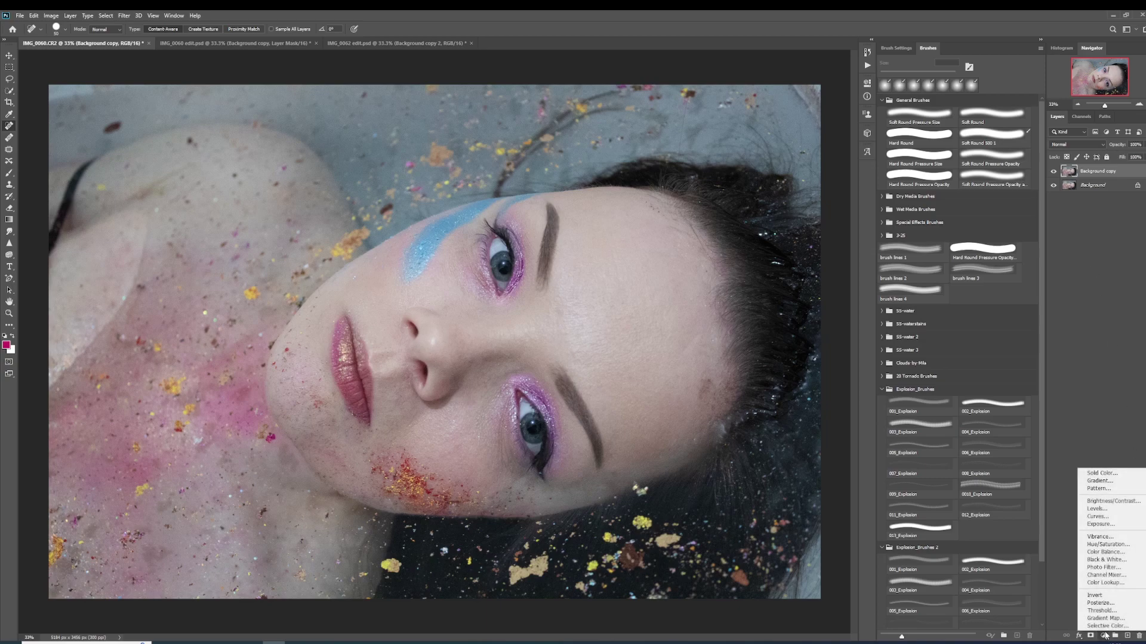
{"action": "left_click", "coordinate": [1098, 516]}
{"action": "left_click", "coordinate": [814, 161]}
{"action": "left_click_drag", "start_coordinate": [814, 161], "coordinate": [812, 160]}
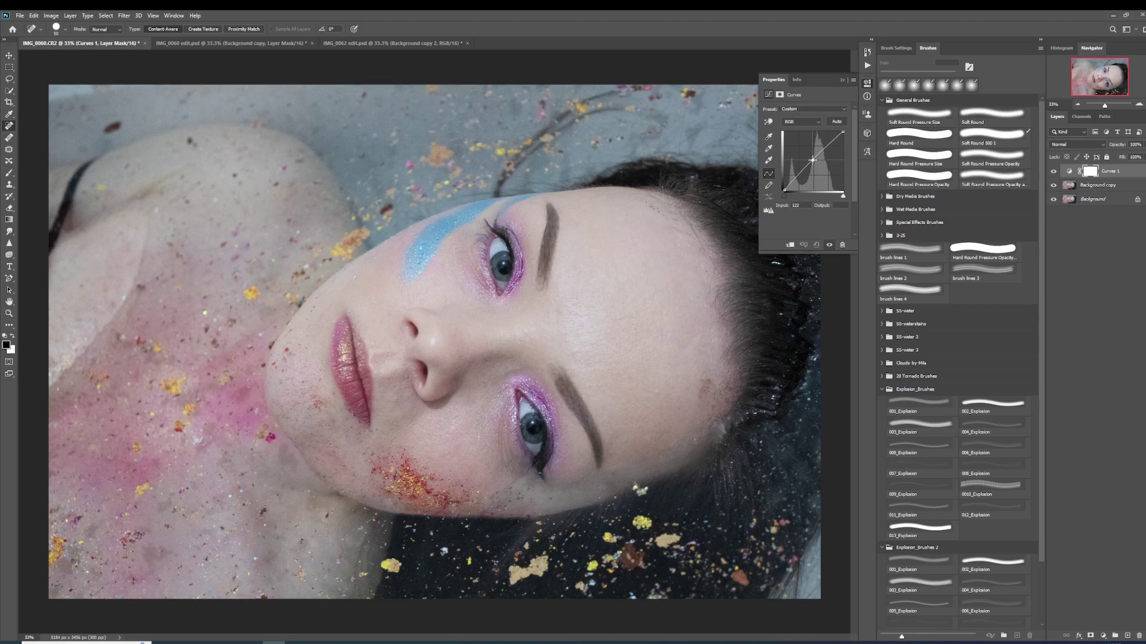
- Add a Hue/Saturation adjustment layer and set the saturation to +16
{"action": "left_click", "coordinate": [1103, 635]}
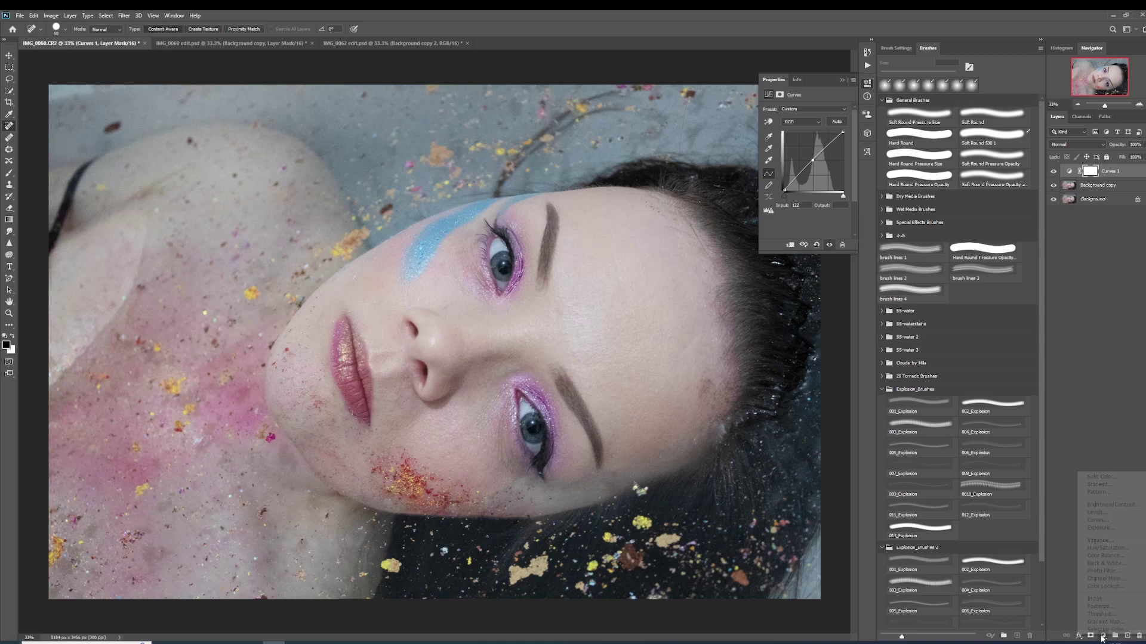
{"action": "left_click", "coordinate": [1105, 548]}
{"action": "left_click_drag", "start_coordinate": [804, 163], "coordinate": [803, 163]}
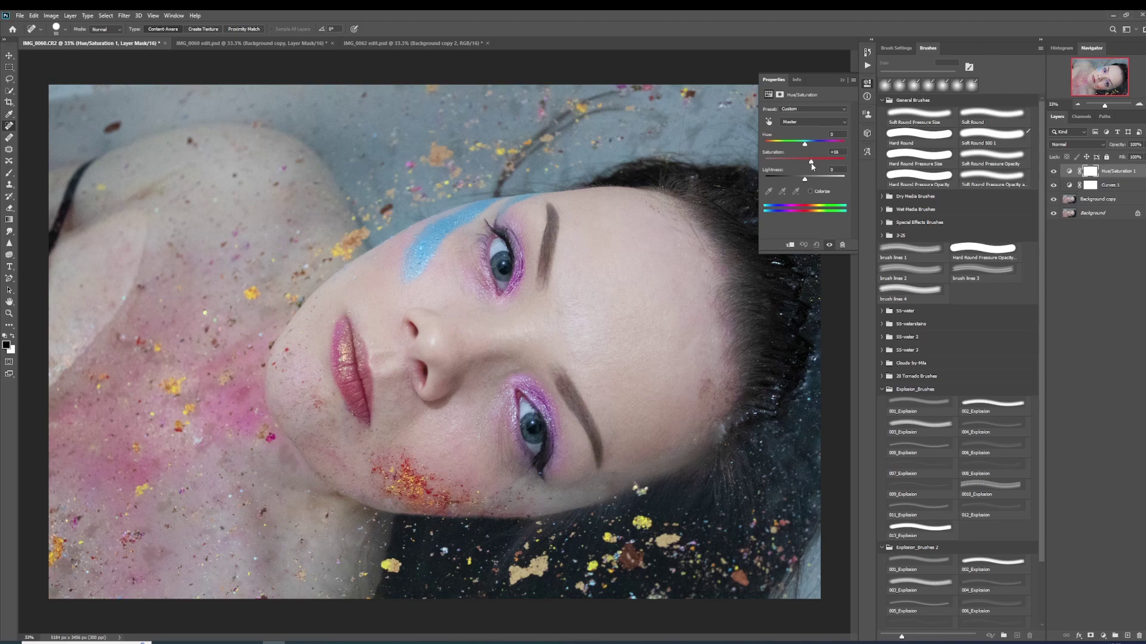
- Apply a Gaussian Blur to the Background copy layer, checking the softened face in the filter preview while fine-tuning the radius
{"action": "left_click", "coordinate": [1107, 397]}
{"action": "left_click", "coordinate": [1081, 200]}
{"action": "left_click", "coordinate": [124, 16]}
{"action": "mouse_move", "coordinate": [182, 127]}
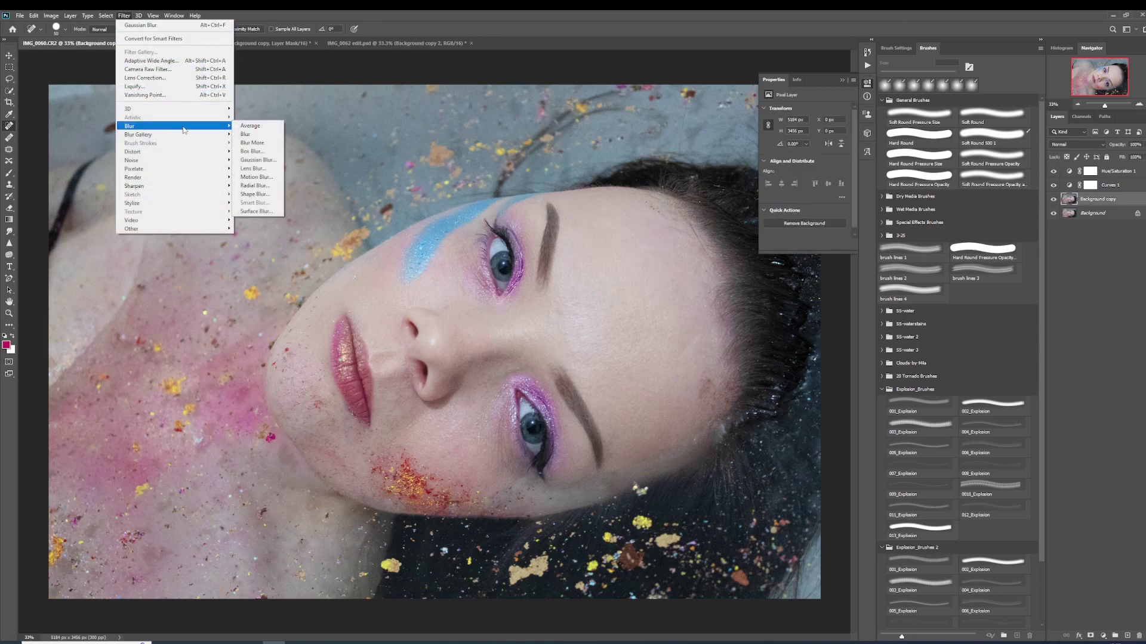
{"action": "left_click", "coordinate": [248, 160]}
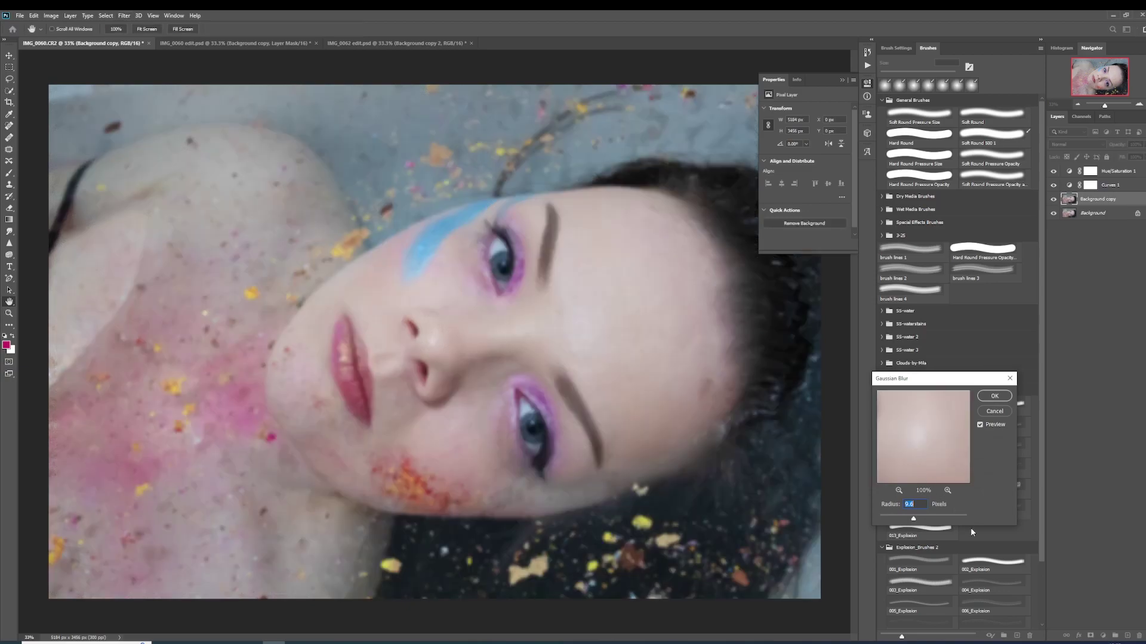
{"action": "left_click", "coordinate": [899, 490]}
{"action": "left_click", "coordinate": [899, 491]}
{"action": "left_click", "coordinate": [899, 491]}
{"action": "left_click", "coordinate": [899, 491]}
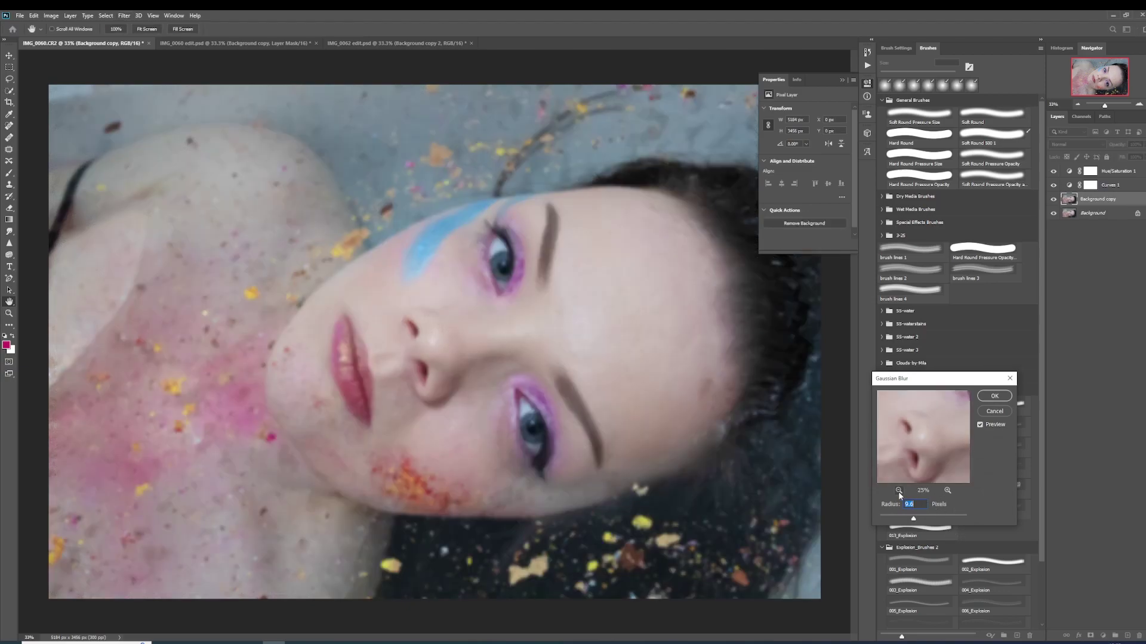
{"action": "left_click", "coordinate": [899, 490]}
{"action": "left_click", "coordinate": [898, 490]}
{"action": "left_click_drag", "start_coordinate": [929, 447], "coordinate": [914, 450]}
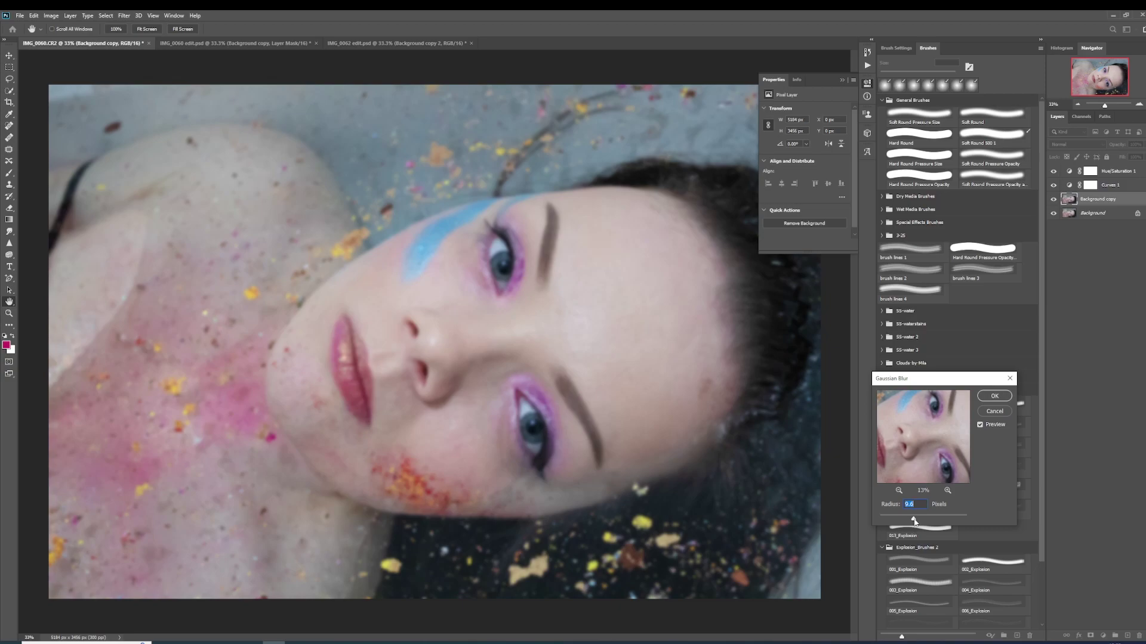
{"action": "left_click_drag", "start_coordinate": [914, 520], "coordinate": [916, 521]}
{"action": "left_click", "coordinate": [995, 396]}
{"action": "key", "text": "j"}
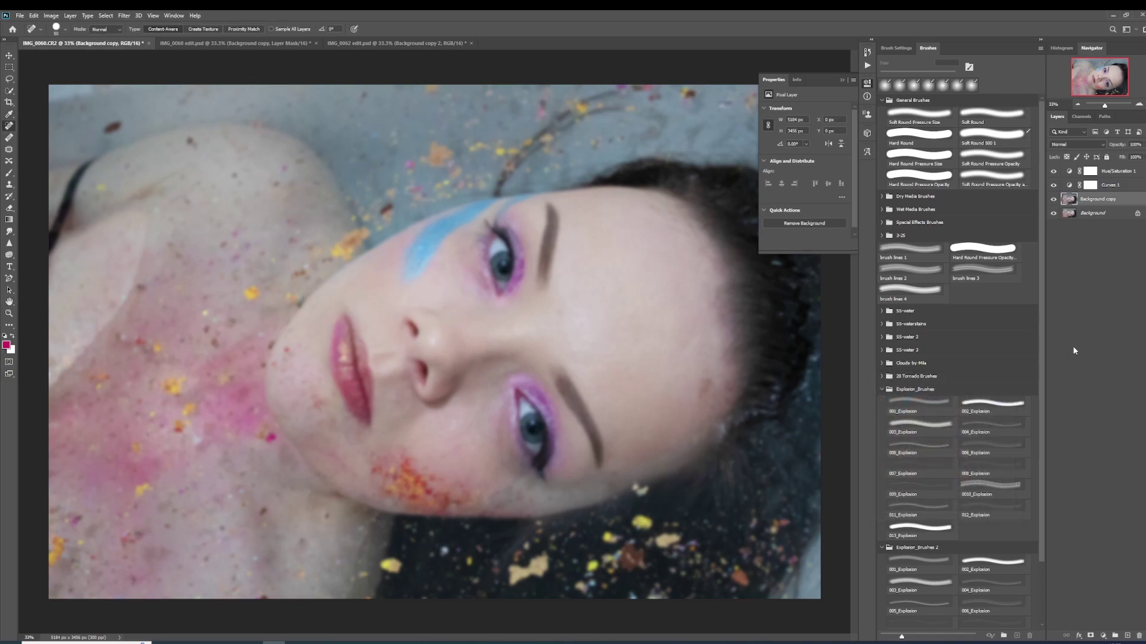
- Add a white layer mask to the Background copy layer and set the Brush tool to 100% opacity
{"action": "left_click", "coordinate": [1090, 637]}
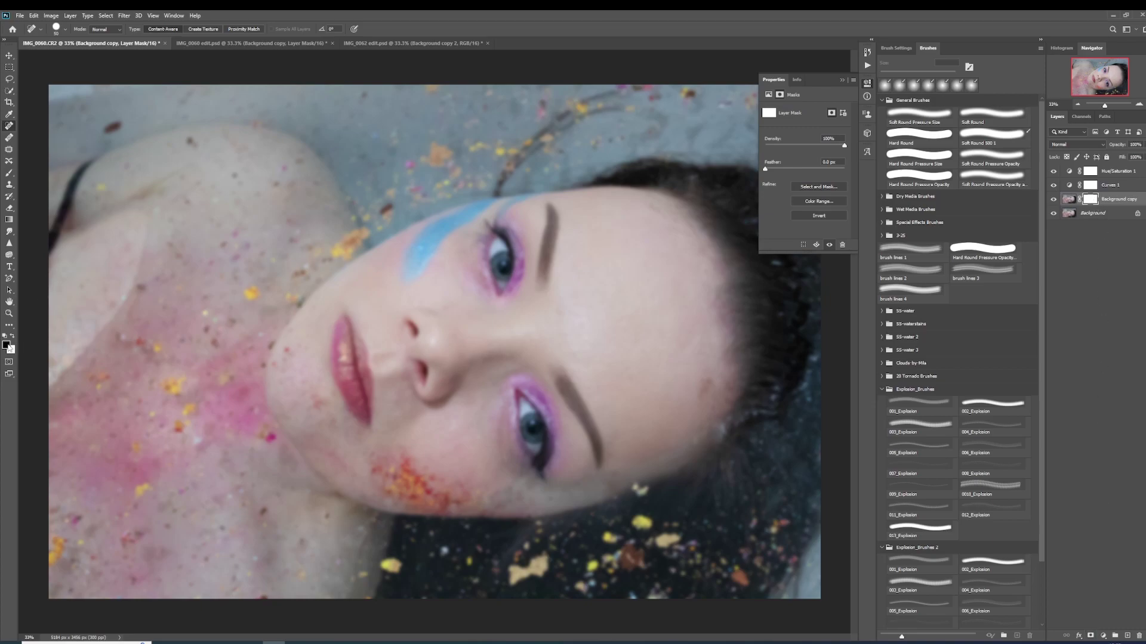
{"action": "left_click", "coordinate": [9, 172]}
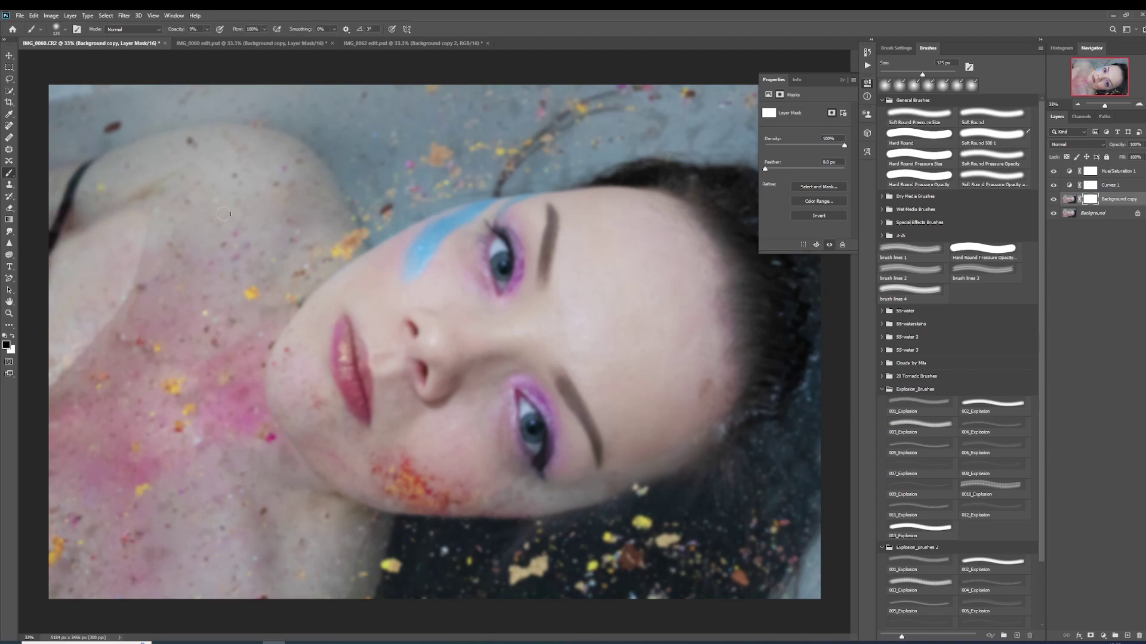
{"action": "left_click", "coordinate": [207, 32]}
{"action": "left_click_drag", "start_coordinate": [208, 41], "coordinate": [261, 47]}
- Paint black on the mask with a 1400 px brush to remove the blur from the body, water and hair around the face
{"action": "key", "text": "bracketright"}
{"action": "key", "text": "bracketright"}
{"action": "key", "text": "bracketright"}
{"action": "key", "text": "bracketright"}
{"action": "key", "text": "bracketright"}
{"action": "key", "text": "bracketright"}
{"action": "key", "text": "bracketright"}
{"action": "key", "text": "bracketright"}
{"action": "key", "text": "bracketright"}
{"action": "key", "text": "bracketright"}
{"action": "key", "text": "bracketright"}
{"action": "key", "text": "bracketright"}
{"action": "key", "text": "bracketright"}
{"action": "mouse_move", "coordinate": [24, 334]}
{"action": "left_mouse_down"}
{"action": "mouse_move", "coordinate": [36, 155]}
{"action": "mouse_move", "coordinate": [78, 411]}
{"action": "mouse_move", "coordinate": [74, 551]}
{"action": "left_mouse_up"}
{"action": "left_click", "coordinate": [840, 80]}
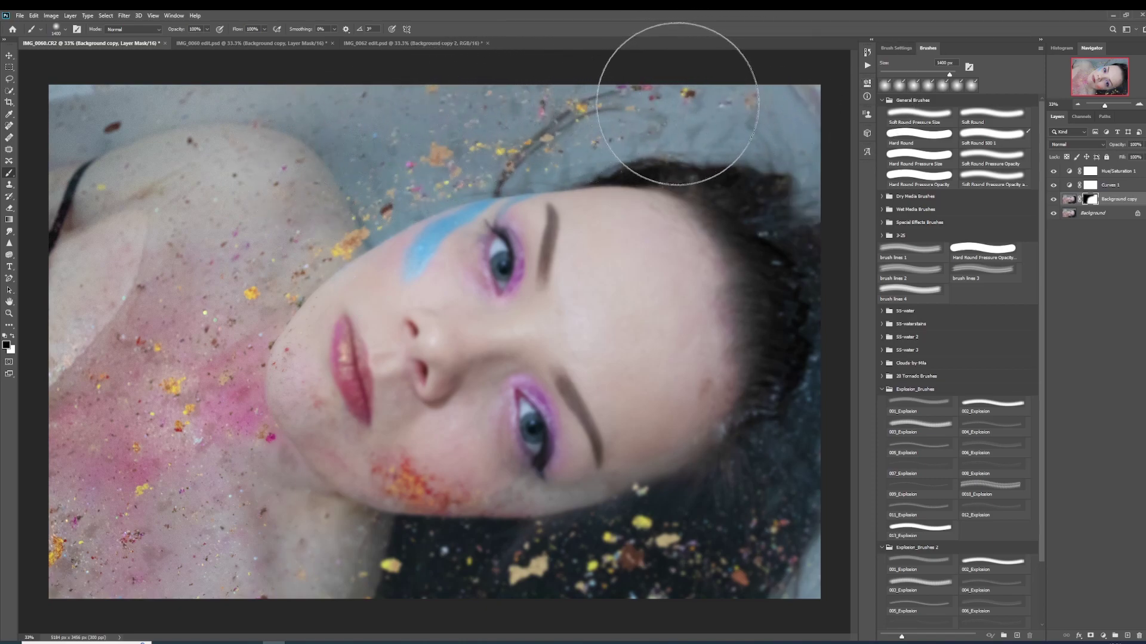
{"action": "mouse_move", "coordinate": [759, 100]}
{"action": "left_mouse_down"}
{"action": "mouse_move", "coordinate": [797, 116]}
{"action": "mouse_move", "coordinate": [744, 124]}
{"action": "mouse_move", "coordinate": [774, 150]}
{"action": "mouse_move", "coordinate": [821, 231]}
{"action": "mouse_move", "coordinate": [838, 360]}
{"action": "mouse_move", "coordinate": [830, 491]}
{"action": "mouse_move", "coordinate": [808, 546]}
{"action": "mouse_move", "coordinate": [762, 588]}
{"action": "mouse_move", "coordinate": [755, 549]}
{"action": "mouse_move", "coordinate": [634, 578]}
{"action": "mouse_move", "coordinate": [378, 602]}
{"action": "mouse_move", "coordinate": [313, 588]}
{"action": "mouse_move", "coordinate": [235, 544]}
{"action": "mouse_move", "coordinate": [221, 518]}
{"action": "mouse_move", "coordinate": [277, 559]}
{"action": "mouse_move", "coordinate": [290, 551]}
{"action": "mouse_move", "coordinate": [215, 479]}
{"action": "mouse_move", "coordinate": [82, 269]}
{"action": "mouse_move", "coordinate": [55, 144]}
{"action": "mouse_move", "coordinate": [77, 189]}
{"action": "left_mouse_up"}
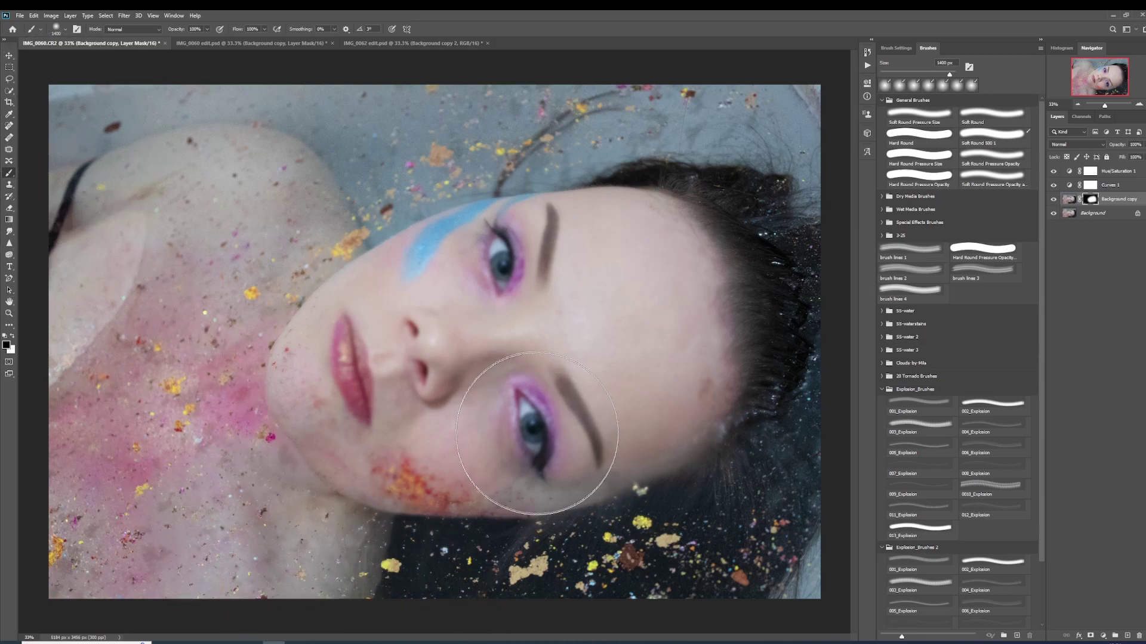
- Mask the blur off the lower eye and its makeup, using a 250 px brush and a 150 px brush for the lashes
{"action": "key", "text": "bracketleft"}
{"action": "key", "text": "bracketleft"}
{"action": "key", "text": "bracketleft"}
{"action": "key", "text": "bracketleft"}
{"action": "key", "text": "bracketleft"}
{"action": "key", "text": "bracketleft"}
{"action": "key", "text": "bracketleft"}
{"action": "key", "text": "bracketleft"}
{"action": "key", "text": "bracketleft"}
{"action": "key", "text": "bracketleft"}
{"action": "key", "text": "bracketleft"}
{"action": "key", "text": "bracketleft"}
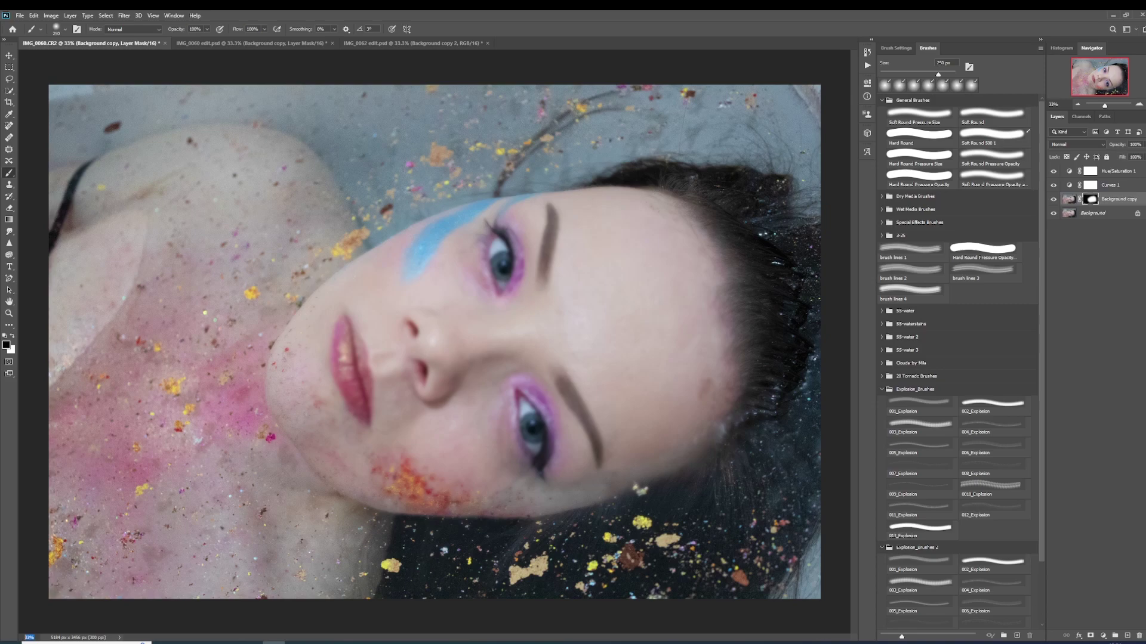
{"action": "key", "text": "Return"}
{"action": "scroll", "coordinate": [552, 447], "scroll_direction": "down", "scroll_amount": 4}
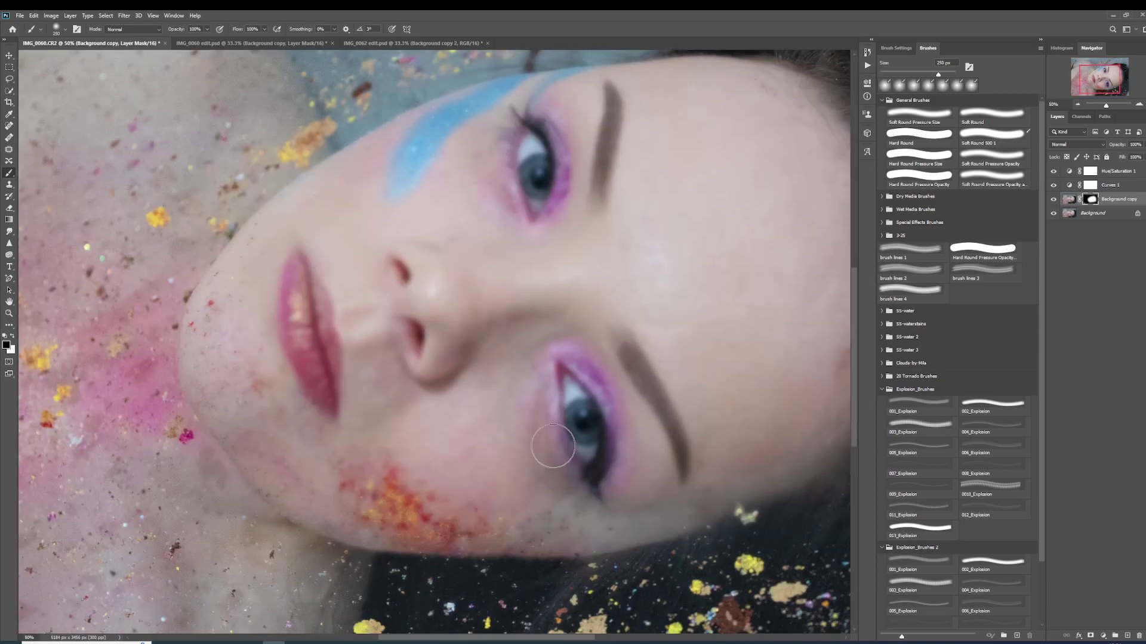
{"action": "scroll", "coordinate": [578, 439], "scroll_direction": "down", "scroll_amount": 1}
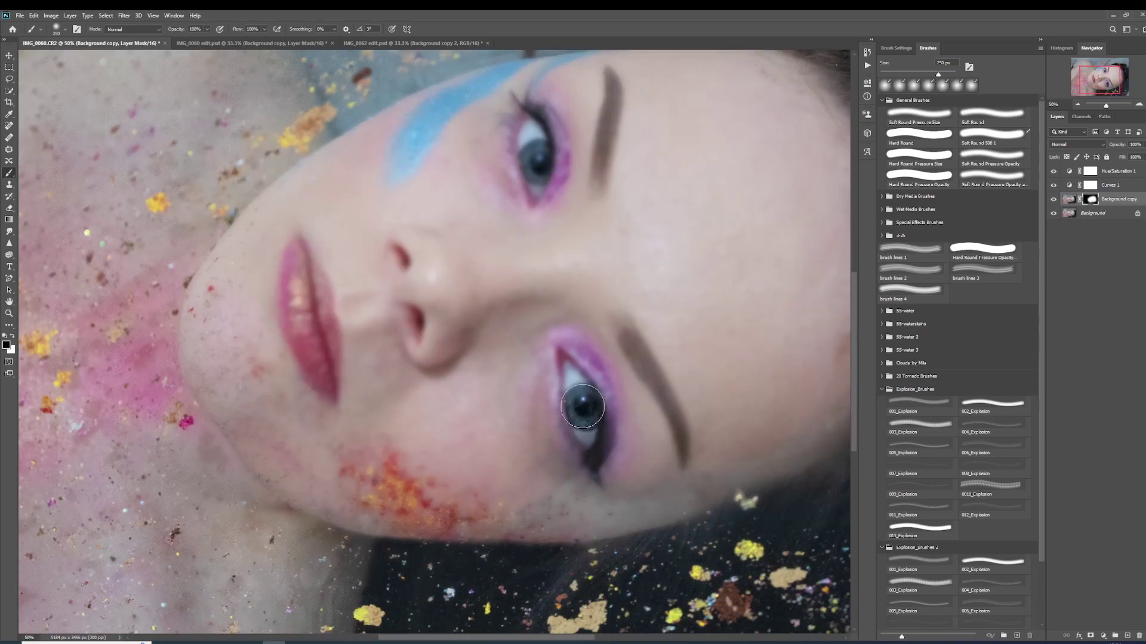
{"action": "mouse_move", "coordinate": [579, 400]}
{"action": "left_mouse_down"}
{"action": "mouse_move", "coordinate": [569, 363]}
{"action": "mouse_move", "coordinate": [596, 412]}
{"action": "mouse_move", "coordinate": [586, 448]}
{"action": "mouse_move", "coordinate": [562, 346]}
{"action": "mouse_move", "coordinate": [573, 374]}
{"action": "mouse_move", "coordinate": [601, 391]}
{"action": "mouse_move", "coordinate": [601, 459]}
{"action": "left_mouse_up"}
{"action": "key", "text": "bracketleft"}
{"action": "key", "text": "bracketleft"}
{"action": "key", "text": "bracketleft"}
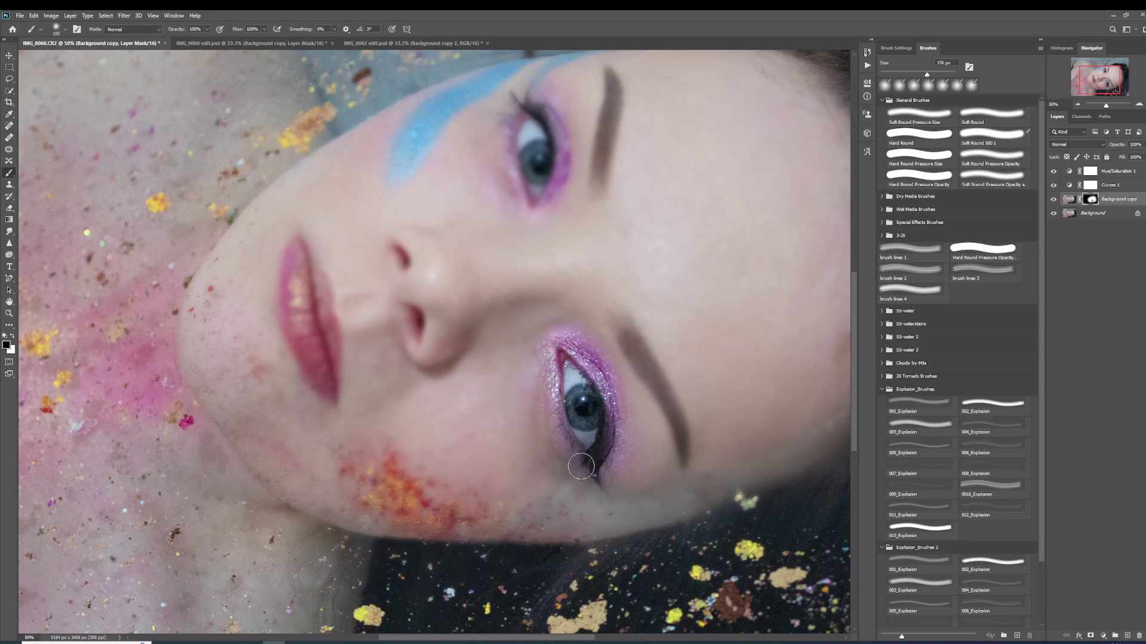
- Mask the blur off the upper eye and both eyebrows, reducing the brush to 100 px for the brows
{"action": "scroll", "coordinate": [570, 352], "scroll_direction": "up", "scroll_amount": 2}
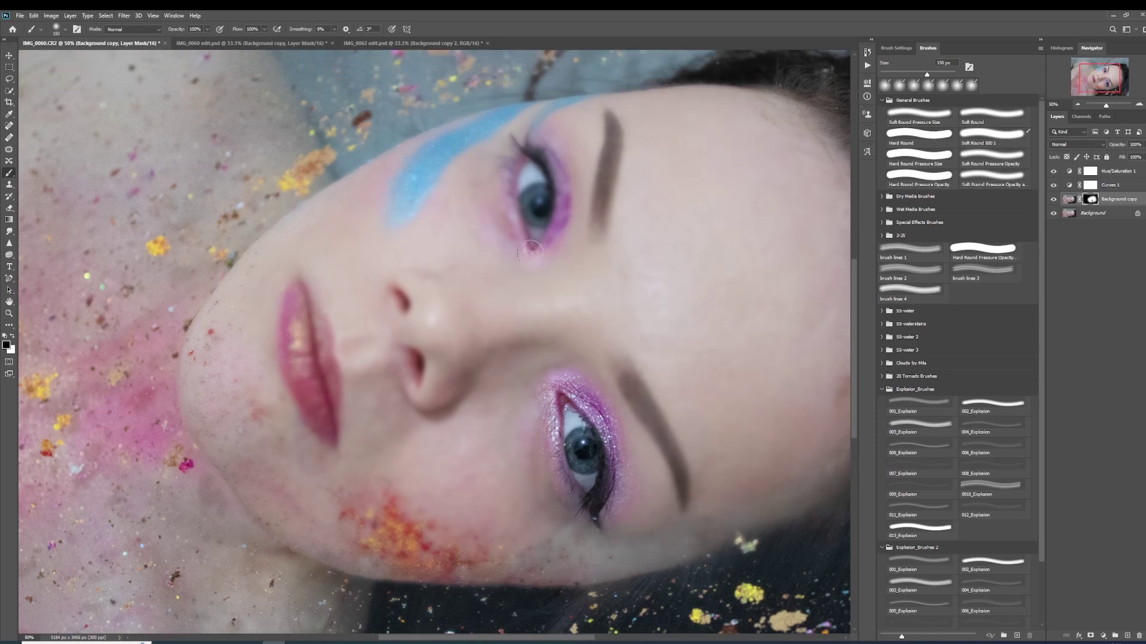
{"action": "mouse_move", "coordinate": [530, 254]}
{"action": "left_mouse_down"}
{"action": "mouse_move", "coordinate": [527, 156]}
{"action": "mouse_move", "coordinate": [541, 208]}
{"action": "mouse_move", "coordinate": [531, 247]}
{"action": "mouse_move", "coordinate": [558, 215]}
{"action": "mouse_move", "coordinate": [531, 133]}
{"action": "mouse_move", "coordinate": [566, 173]}
{"action": "mouse_move", "coordinate": [568, 204]}
{"action": "mouse_move", "coordinate": [549, 239]}
{"action": "mouse_move", "coordinate": [530, 244]}
{"action": "mouse_move", "coordinate": [505, 161]}
{"action": "mouse_move", "coordinate": [516, 142]}
{"action": "mouse_move", "coordinate": [549, 164]}
{"action": "mouse_move", "coordinate": [538, 236]}
{"action": "mouse_move", "coordinate": [641, 224]}
{"action": "mouse_move", "coordinate": [611, 223]}
{"action": "mouse_move", "coordinate": [598, 237]}
{"action": "mouse_move", "coordinate": [611, 118]}
{"action": "mouse_move", "coordinate": [618, 161]}
{"action": "mouse_move", "coordinate": [603, 229]}
{"action": "left_mouse_up"}
{"action": "key", "text": "bracketleft"}
{"action": "left_click_drag", "start_coordinate": [595, 233], "coordinate": [605, 111]}
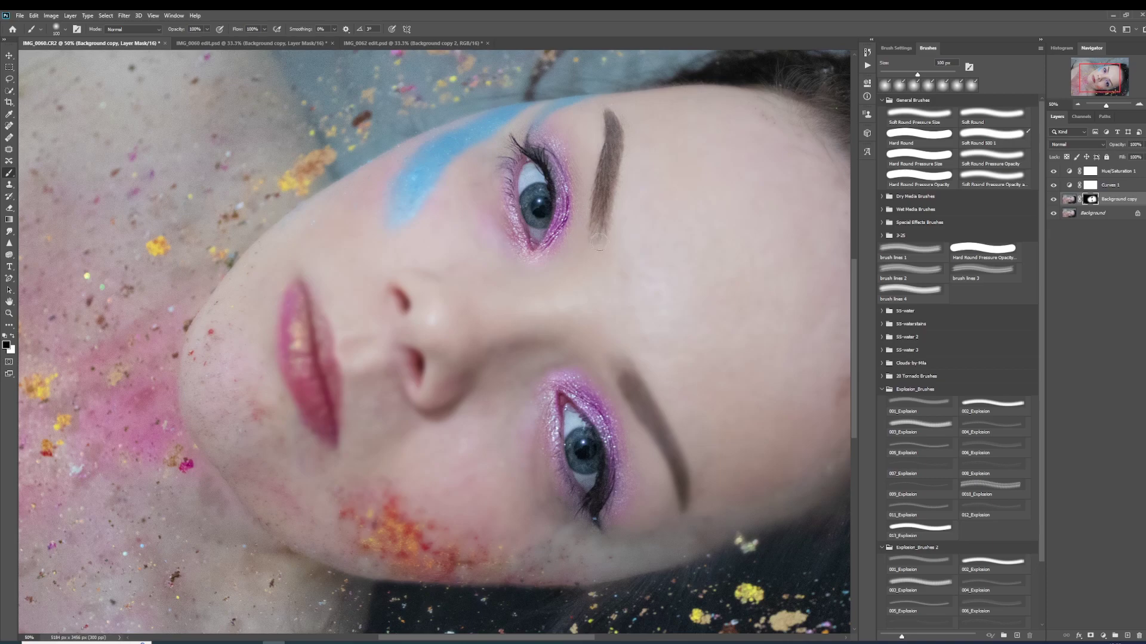
{"action": "mouse_move", "coordinate": [641, 421]}
{"action": "left_mouse_down"}
{"action": "mouse_move", "coordinate": [618, 354]}
{"action": "mouse_move", "coordinate": [682, 498]}
{"action": "left_mouse_up"}
- Refine the mask edges around the eyes and eyebrows by painting white with a smaller brush
{"action": "left_click", "coordinate": [12, 337]}
{"action": "left_click", "coordinate": [179, 40]}
{"action": "key", "text": "bracketleft"}
{"action": "key", "text": "bracketleft"}
{"action": "key", "text": "bracketleft"}
{"action": "scroll", "coordinate": [680, 453], "scroll_direction": "up", "scroll_amount": 1}
{"action": "scroll", "coordinate": [691, 440], "scroll_direction": "down", "scroll_amount": 1}
{"action": "scroll", "coordinate": [701, 448], "scroll_direction": "down", "scroll_amount": 1}
- Blend the mask transitions on the face with a 9% opacity black brush, adjusting its size
{"action": "left_click", "coordinate": [12, 337]}
{"action": "left_click", "coordinate": [207, 29]}
{"action": "key", "text": "bracketright"}
{"action": "key", "text": "bracketright"}
{"action": "key", "text": "bracketright"}
{"action": "scroll", "coordinate": [574, 291], "scroll_direction": "up", "scroll_amount": 3}
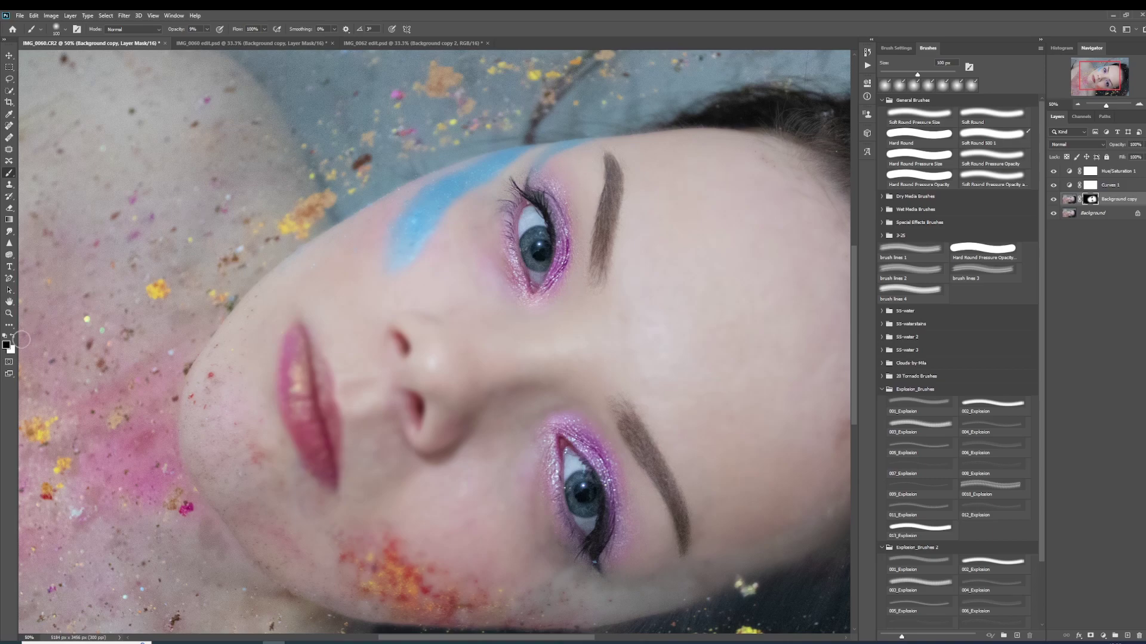
{"action": "left_click", "coordinate": [13, 336]}
{"action": "left_click", "coordinate": [13, 337]}
{"action": "key", "text": "bracketright"}
{"action": "key", "text": "bracketright"}
{"action": "key", "text": "bracketright"}
{"action": "key", "text": "bracketright"}
{"action": "key", "text": "bracketright"}
{"action": "key", "text": "bracketright"}
{"action": "key", "text": "bracketright"}
- Mask the blur off the lips with black at 100% brush opacity, finishing with a 100 px brush
{"action": "left_click", "coordinate": [206, 29]}
{"action": "left_click_drag", "start_coordinate": [206, 40], "coordinate": [249, 42]}
{"action": "mouse_move", "coordinate": [297, 401]}
{"action": "left_mouse_down"}
{"action": "mouse_move", "coordinate": [299, 329]}
{"action": "mouse_move", "coordinate": [330, 394]}
{"action": "mouse_move", "coordinate": [335, 371]}
{"action": "mouse_move", "coordinate": [308, 342]}
{"action": "mouse_move", "coordinate": [333, 377]}
{"action": "mouse_move", "coordinate": [334, 443]}
{"action": "mouse_move", "coordinate": [316, 391]}
{"action": "mouse_move", "coordinate": [335, 424]}
{"action": "mouse_move", "coordinate": [337, 489]}
{"action": "mouse_move", "coordinate": [292, 414]}
{"action": "mouse_move", "coordinate": [295, 437]}
{"action": "mouse_move", "coordinate": [336, 493]}
{"action": "mouse_move", "coordinate": [302, 458]}
{"action": "mouse_move", "coordinate": [278, 404]}
{"action": "mouse_move", "coordinate": [316, 429]}
{"action": "mouse_move", "coordinate": [334, 488]}
{"action": "left_mouse_up"}
{"action": "key", "text": "bracketleft"}
{"action": "key", "text": "bracketleft"}
{"action": "key", "text": "bracketleft"}
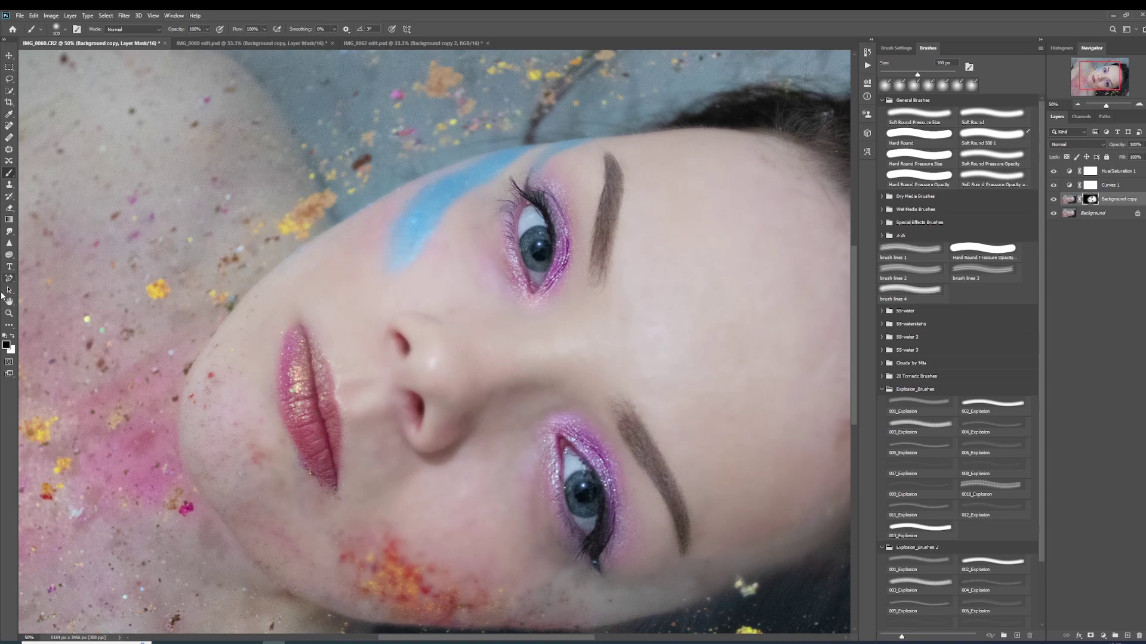
- Soften the mask edges around the lips with a smaller white brush at 22% opacity
{"action": "left_click", "coordinate": [12, 336]}
{"action": "left_click", "coordinate": [207, 29]}
{"action": "left_click", "coordinate": [241, 15]}
{"action": "key", "text": "bracketleft"}
{"action": "key", "text": "bracketleft"}
{"action": "scroll", "coordinate": [364, 529], "scroll_direction": "down", "scroll_amount": 4}
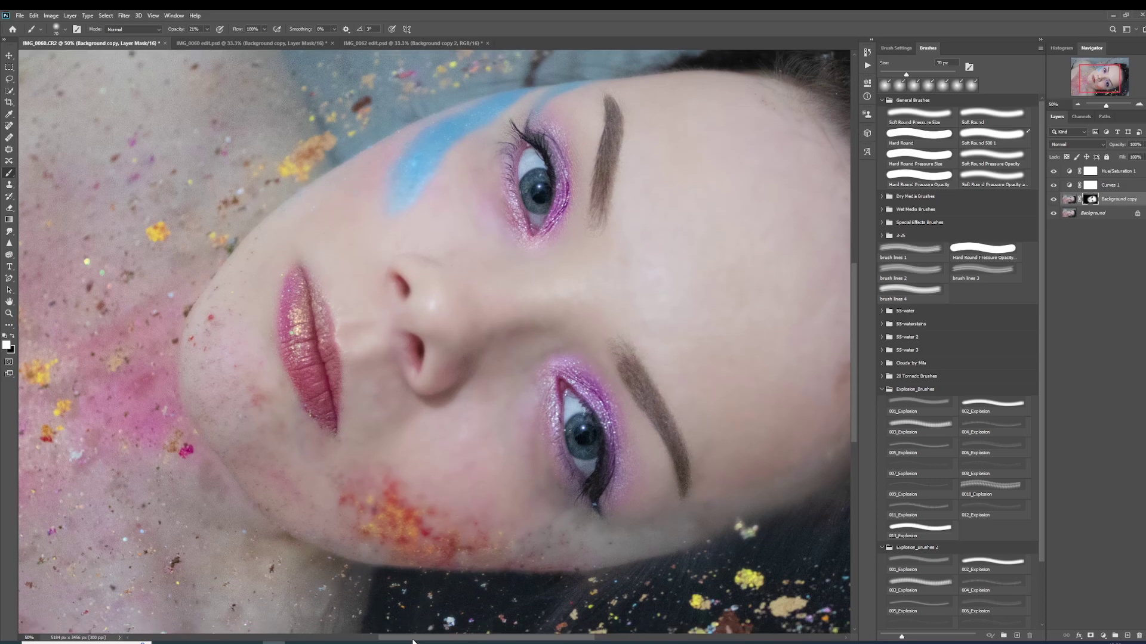
- Paint black at 38% opacity on the mask to restore detail in the orange-red powder on the cheek
{"action": "left_click_drag", "start_coordinate": [440, 640], "coordinate": [469, 642]}
{"action": "scroll", "coordinate": [519, 584], "scroll_direction": "up", "scroll_amount": 1}
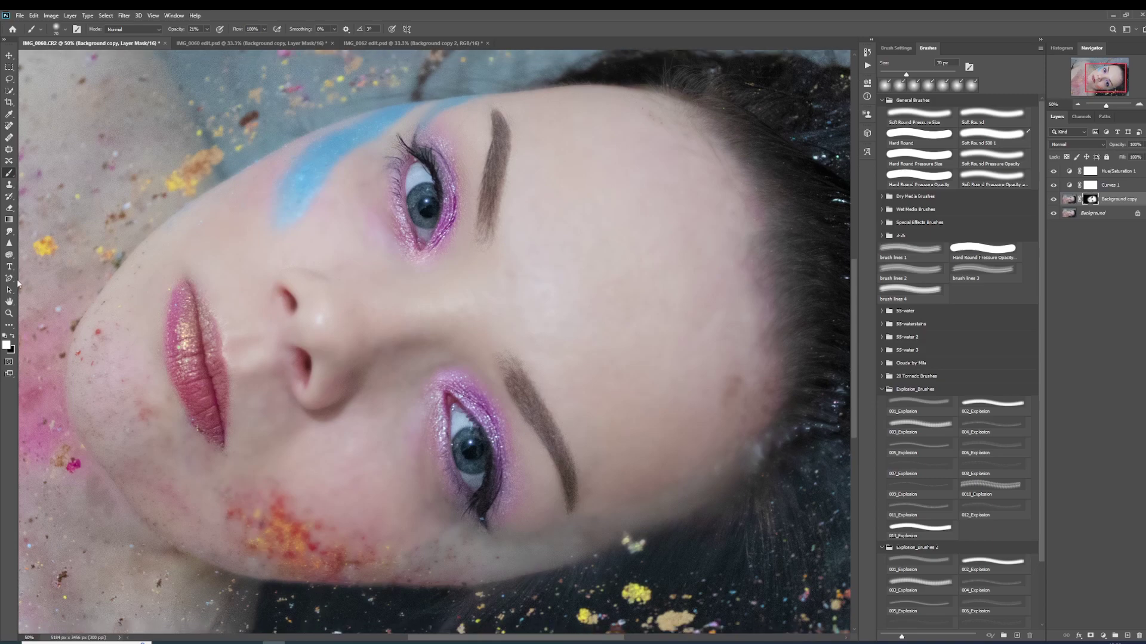
{"action": "left_click", "coordinate": [13, 338]}
{"action": "left_click_drag", "start_coordinate": [214, 40], "coordinate": [221, 26]}
{"action": "key", "text": "bracketright"}
{"action": "key", "text": "bracketright"}
{"action": "key", "text": "bracketright"}
{"action": "key", "text": "bracketright"}
{"action": "mouse_move", "coordinate": [281, 547]}
{"action": "left_mouse_down"}
{"action": "mouse_move", "coordinate": [284, 510]}
{"action": "mouse_move", "coordinate": [294, 532]}
{"action": "mouse_move", "coordinate": [311, 530]}
{"action": "mouse_move", "coordinate": [305, 523]}
{"action": "mouse_move", "coordinate": [340, 559]}
{"action": "mouse_move", "coordinate": [360, 548]}
{"action": "mouse_move", "coordinate": [385, 570]}
{"action": "mouse_move", "coordinate": [456, 555]}
{"action": "mouse_move", "coordinate": [479, 563]}
{"action": "mouse_move", "coordinate": [459, 585]}
{"action": "mouse_move", "coordinate": [492, 564]}
{"action": "mouse_move", "coordinate": [547, 562]}
{"action": "left_mouse_up"}
- Restore detail around the brown mark beside the hairline by painting black on the mask with a smaller brush
{"action": "key", "text": "bracketleft"}
{"action": "mouse_move", "coordinate": [731, 394]}
{"action": "left_mouse_down"}
{"action": "mouse_move", "coordinate": [721, 417]}
{"action": "mouse_move", "coordinate": [739, 415]}
{"action": "mouse_move", "coordinate": [772, 396]}
{"action": "left_mouse_up"}
{"action": "key", "text": "p"}
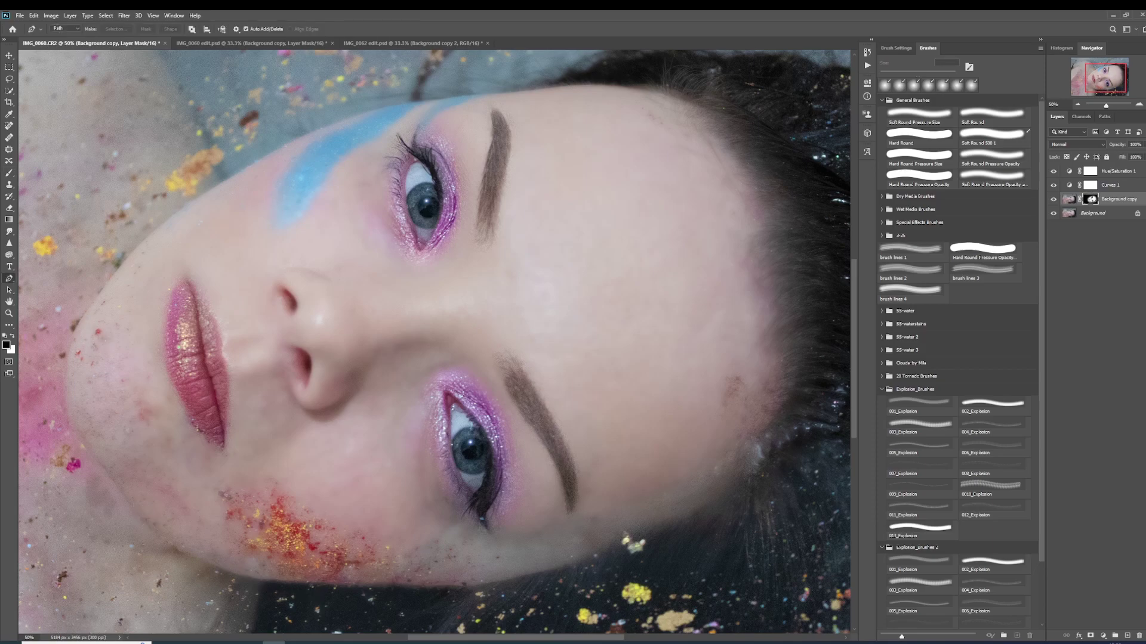
{"action": "left_click", "coordinate": [9, 173]}
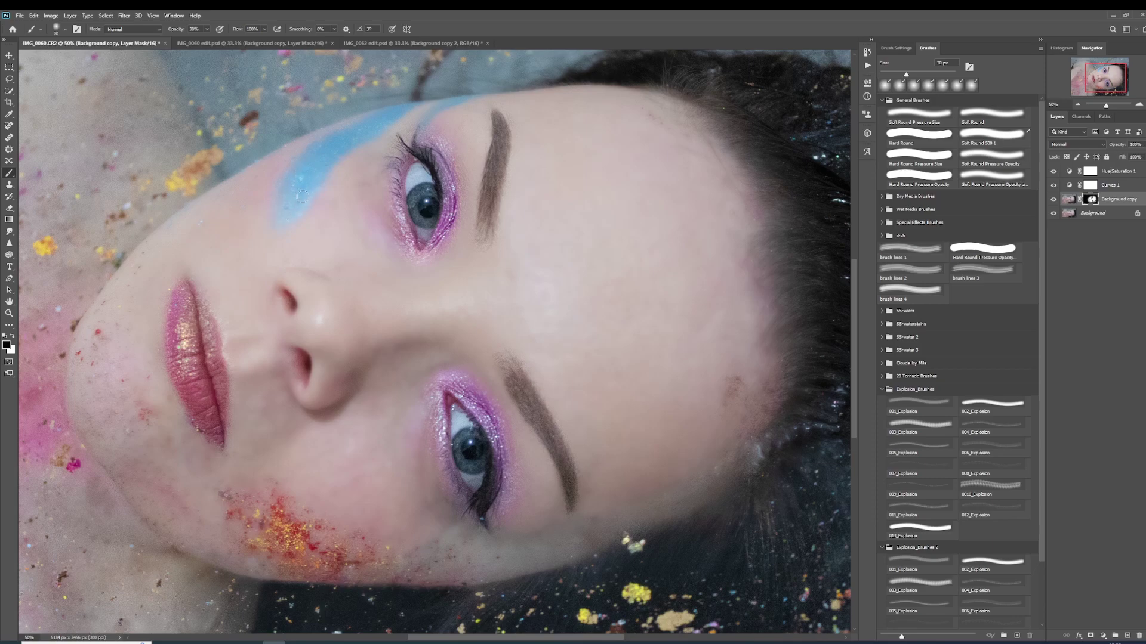
- Restore the texture of the blue face paint and nearby face edges by painting black on the mask at 38% opacity
{"action": "scroll", "coordinate": [300, 194], "scroll_direction": "up", "scroll_amount": 2}
{"action": "key", "text": "bracketright"}
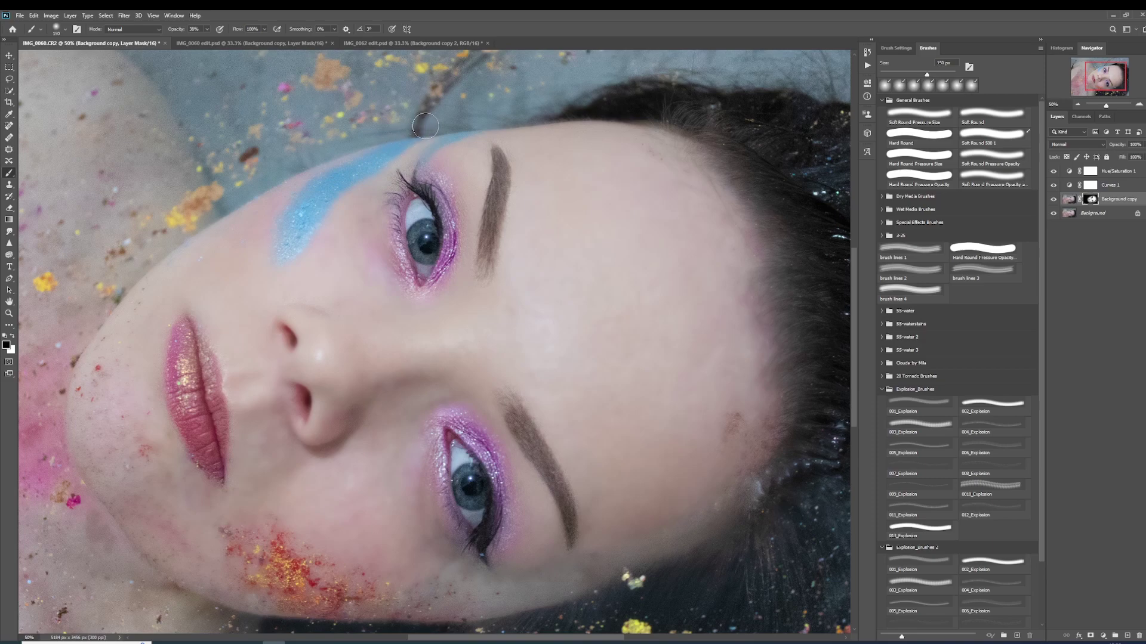
{"action": "key", "text": "bracketleft"}
{"action": "key", "text": "bracketleft"}
{"action": "key", "text": "bracketleft"}
{"action": "key", "text": "bracketleft"}
{"action": "scroll", "coordinate": [201, 386], "scroll_direction": "down", "scroll_amount": 2}
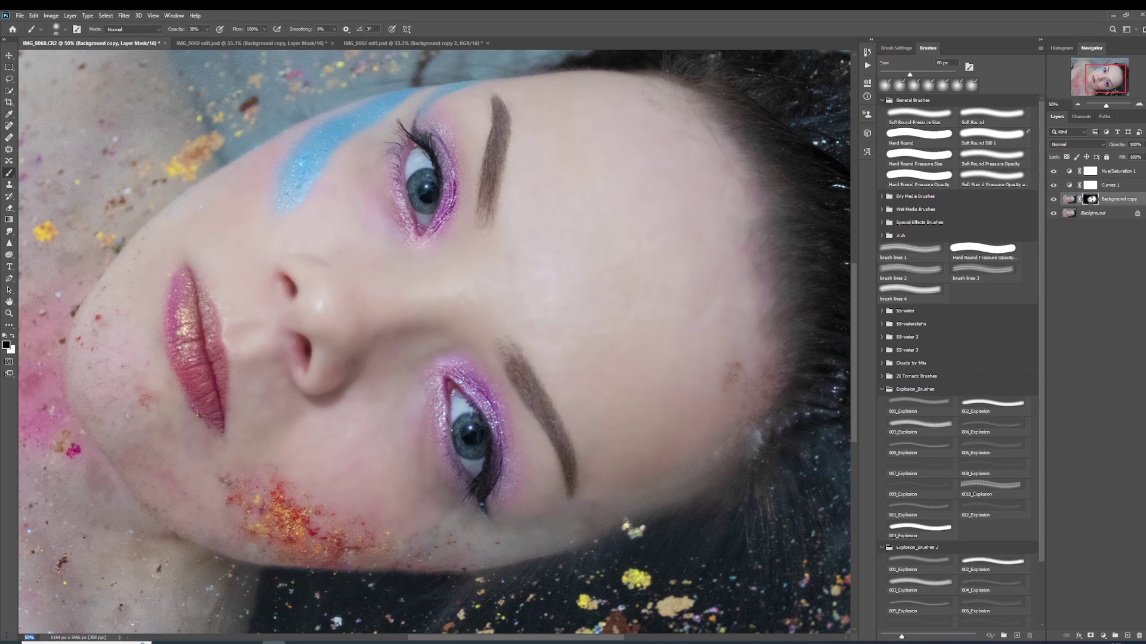
- Lower the brush opacity to 6% and paint white on the mask over the forehead to smooth the skin
{"action": "key", "text": "Return"}
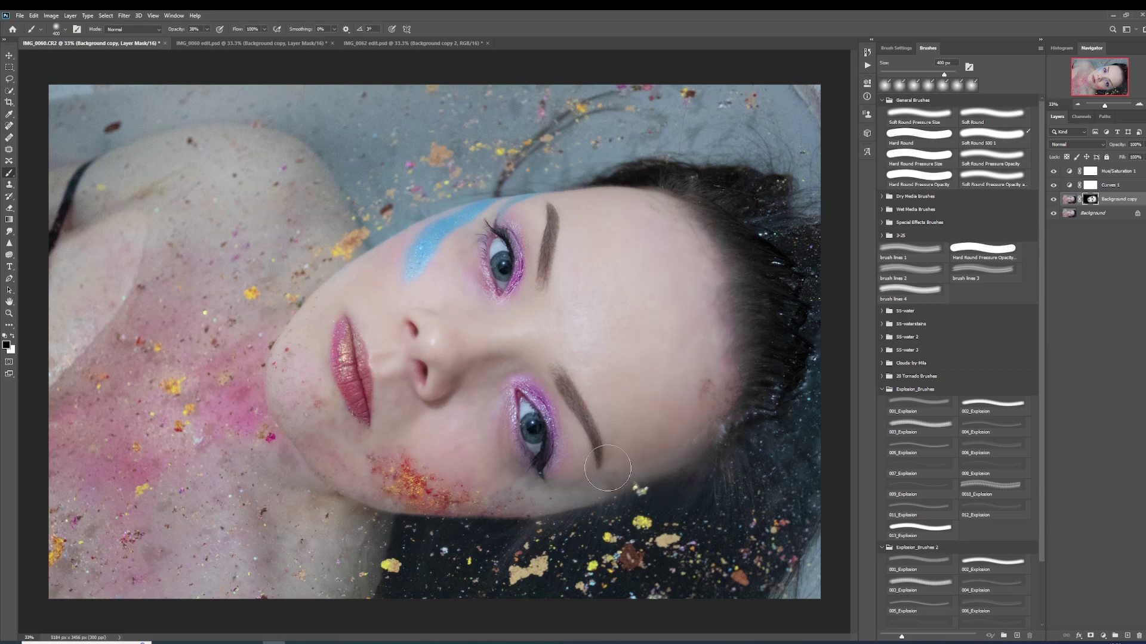
{"action": "left_click", "coordinate": [206, 29]}
{"action": "left_click", "coordinate": [13, 336]}
{"action": "left_click", "coordinate": [207, 28]}
{"action": "left_click_drag", "start_coordinate": [206, 39], "coordinate": [199, 40]}
{"action": "left_click", "coordinate": [260, 18]}
{"action": "left_click_drag", "start_coordinate": [647, 274], "coordinate": [593, 326]}
- Switch back to black and lightly blend the face mask with a large soft brush, resizing it as needed
{"action": "left_click", "coordinate": [12, 337]}
{"action": "key", "text": "bracketright"}
{"action": "key", "text": "bracketright"}
{"action": "key", "text": "bracketright"}
{"action": "key", "text": "bracketright"}
{"action": "key", "text": "bracketright"}
{"action": "key", "text": "bracketright"}
{"action": "key", "text": "bracketleft"}
{"action": "key", "text": "bracketleft"}
- Group the Background copy, Curves and Hue/Saturation layers, and toggle the group's visibility to compare before and after
{"action": "left_click", "coordinate": [1116, 186]}
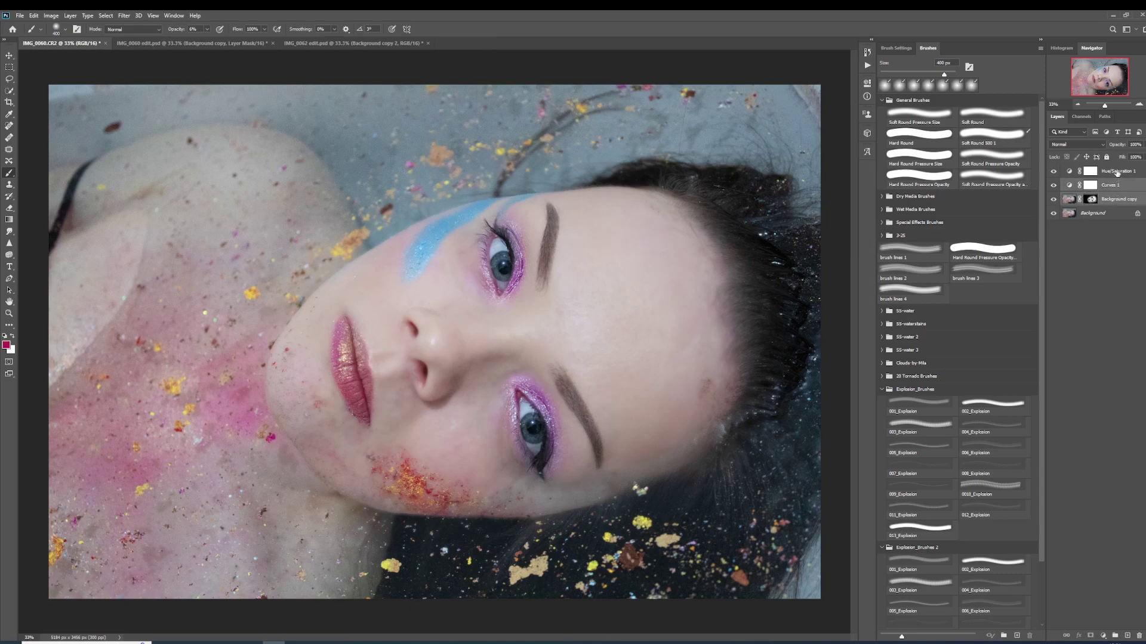
{"action": "left_click", "coordinate": [1117, 172], "text": "shift"}
{"action": "key", "text": "ctrl+g"}
{"action": "left_click", "coordinate": [1055, 170]}
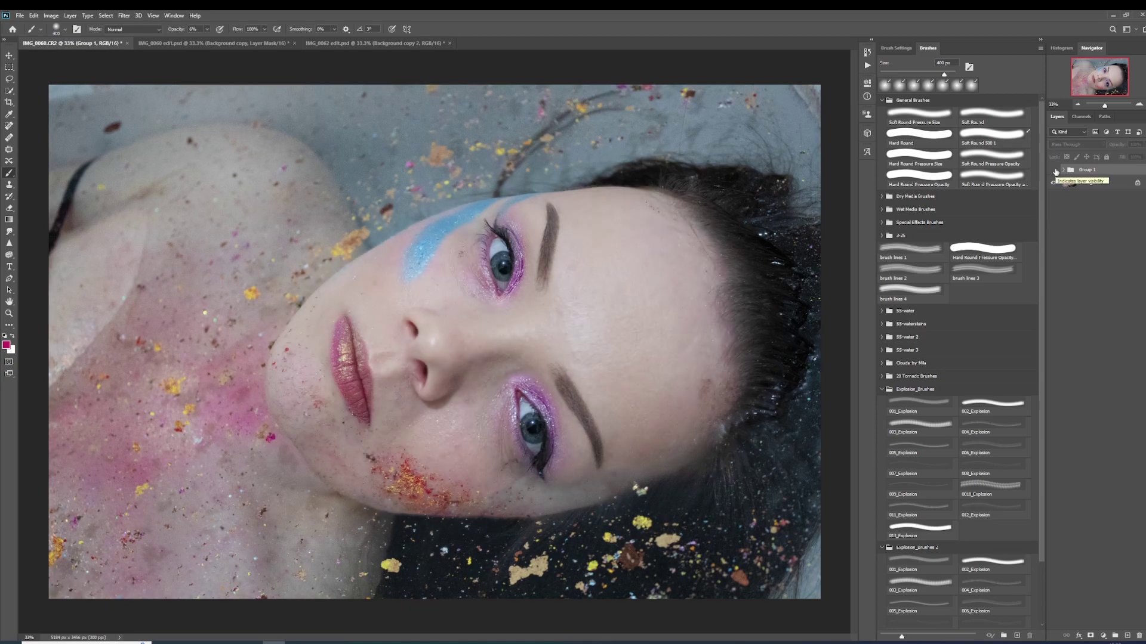
{"action": "left_click", "coordinate": [1054, 171]}
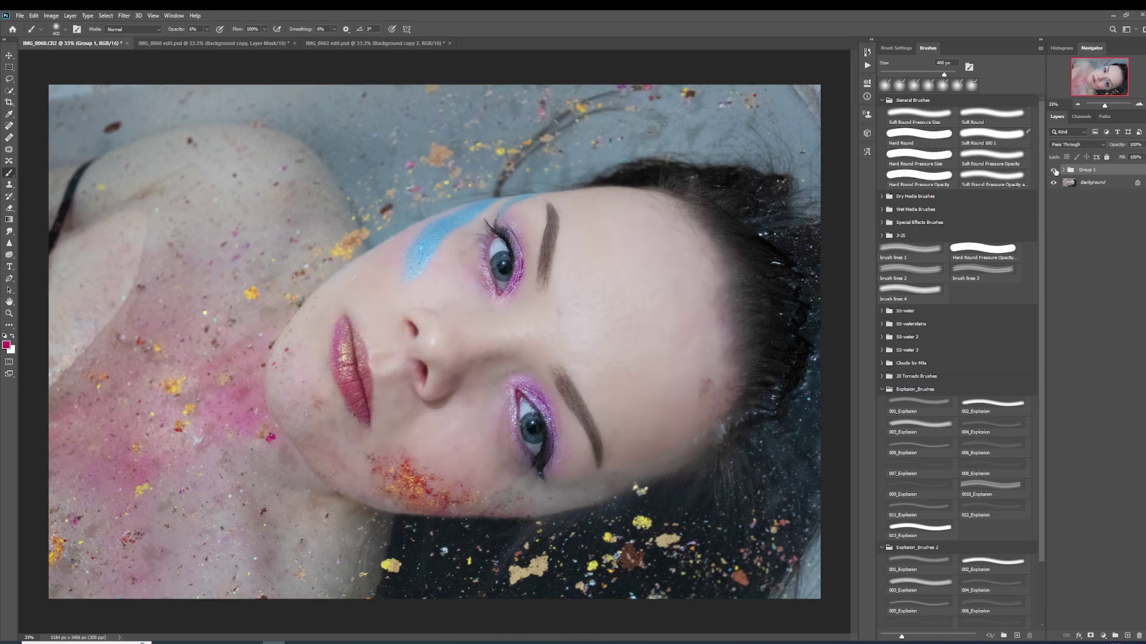
{"action": "left_click", "coordinate": [1054, 170]}
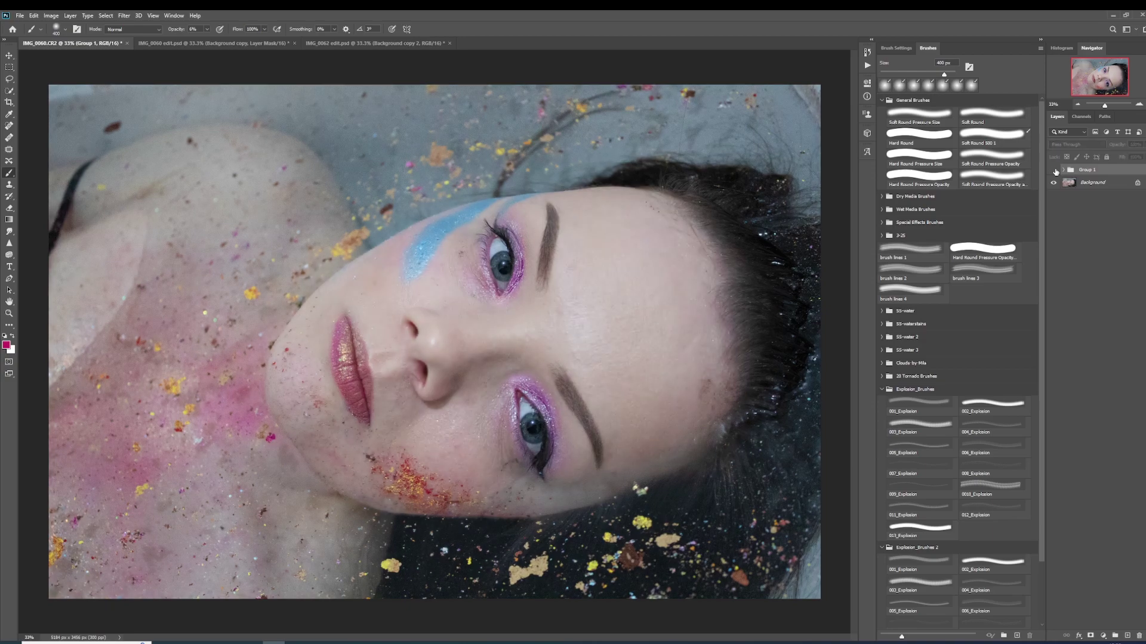
{"action": "left_click", "coordinate": [1054, 170]}
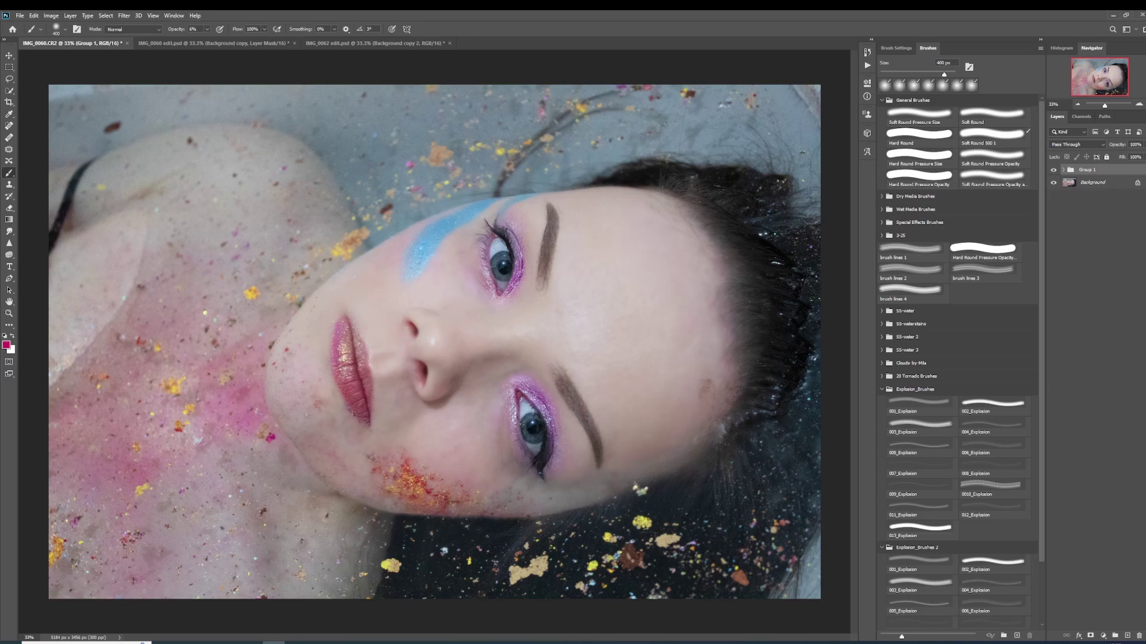